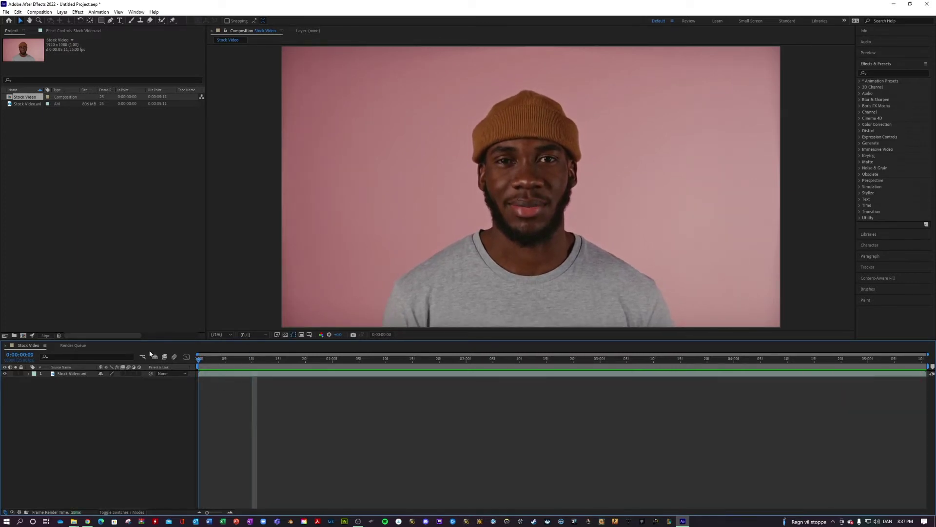
On the first frame, Roto Brush the man's shoulder and jaw as foreground and subtract the background around his hat
key("space")
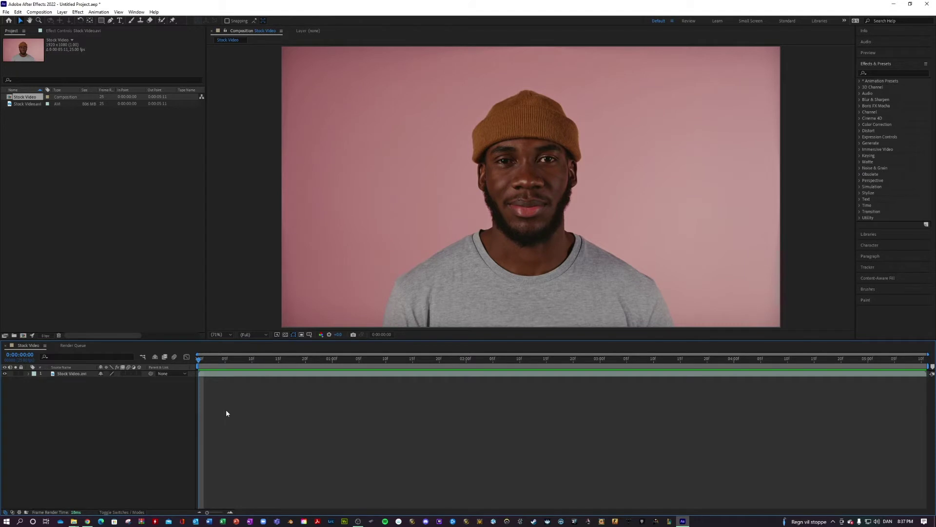
double_click(529, 175)
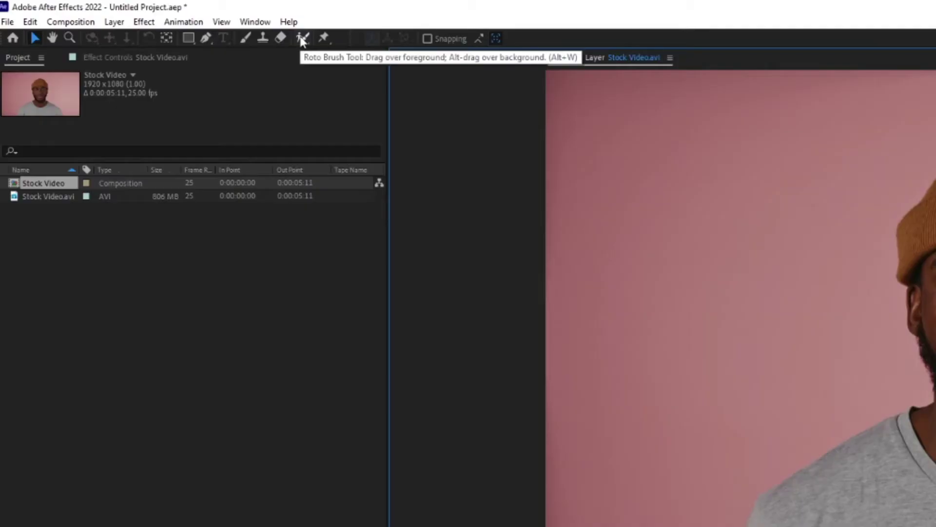
left_click(161, 21)
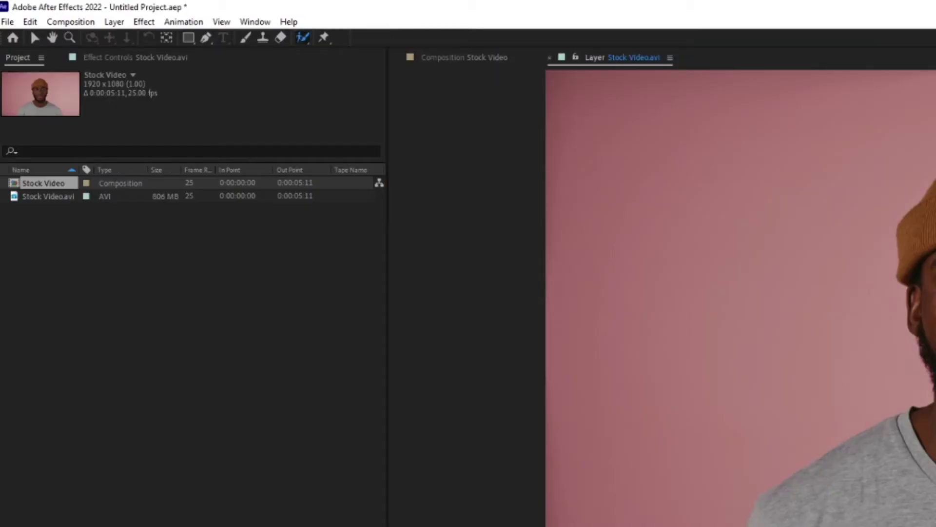
mouse_move(738, 526)
left_mouse_down()
mouse_move(767, 481)
mouse_move(925, 403)
left_mouse_up()
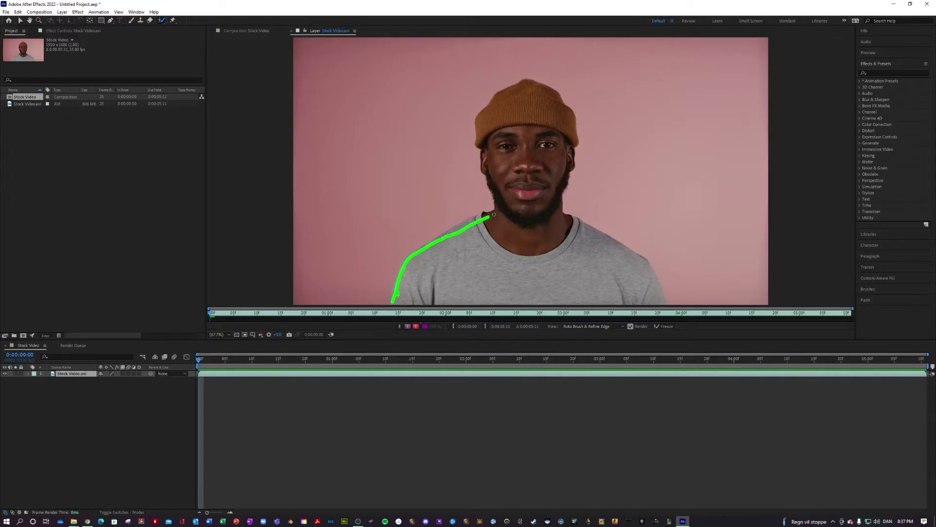
mouse_move(494, 214)
left_mouse_down()
mouse_move(481, 108)
mouse_move(521, 82)
mouse_move(541, 83)
mouse_move(572, 112)
mouse_move(576, 132)
mouse_move(562, 213)
mouse_move(642, 257)
mouse_move(666, 305)
left_mouse_up()
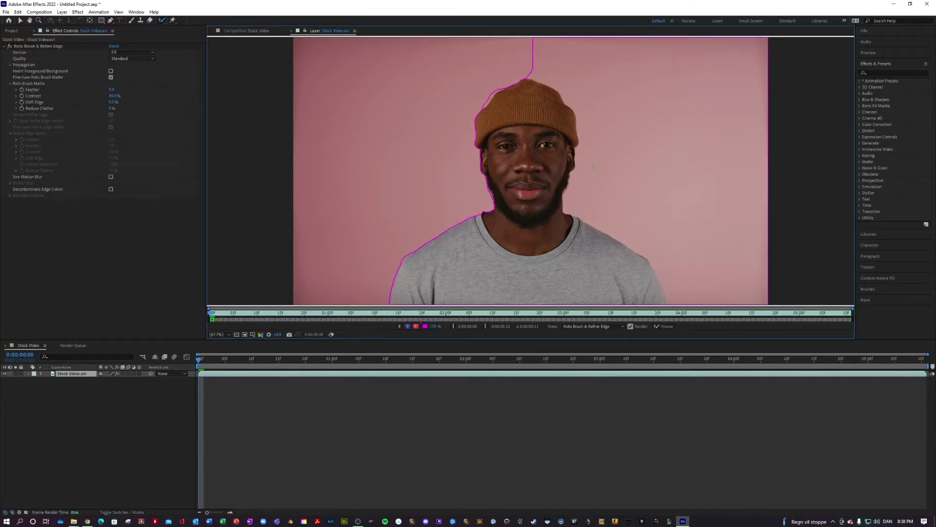
mouse_move(529, 77)
left_mouse_down()
mouse_move(576, 107)
mouse_move(584, 140)
mouse_move(572, 201)
mouse_move(587, 224)
mouse_move(712, 303)
mouse_move(766, 275)
mouse_move(762, 109)
mouse_move(702, 38)
left_mouse_up()
mouse_move(576, 37)
left_mouse_down()
mouse_move(529, 53)
mouse_move(529, 78)
left_mouse_up()
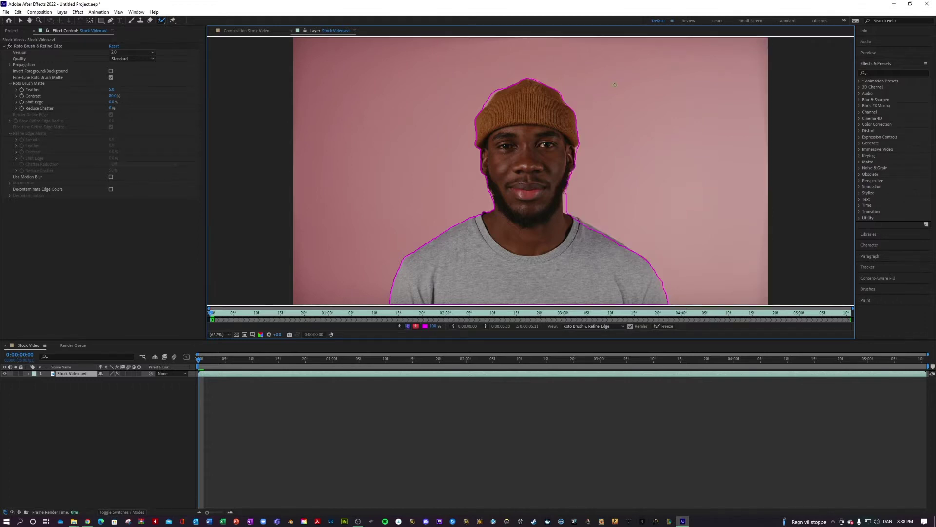
At 200% zoom, add Roto Brush strokes tidying the neck, hat and lower shoulder edges
scroll(593, 201, "up", 3)
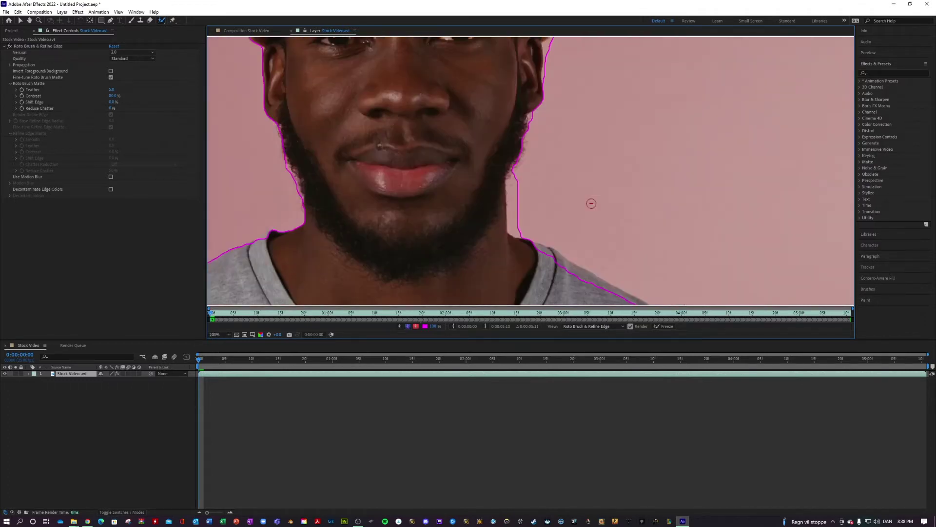
mouse_move(516, 178)
left_mouse_down()
mouse_move(516, 230)
mouse_move(511, 176)
left_mouse_up()
scroll(428, 133, "up", 5)
scroll(428, 132, "up", 2)
left_click_drag(364, 97, 342, 116)
scroll(420, 182, "down", 8)
left_click_drag(378, 73, 486, 137)
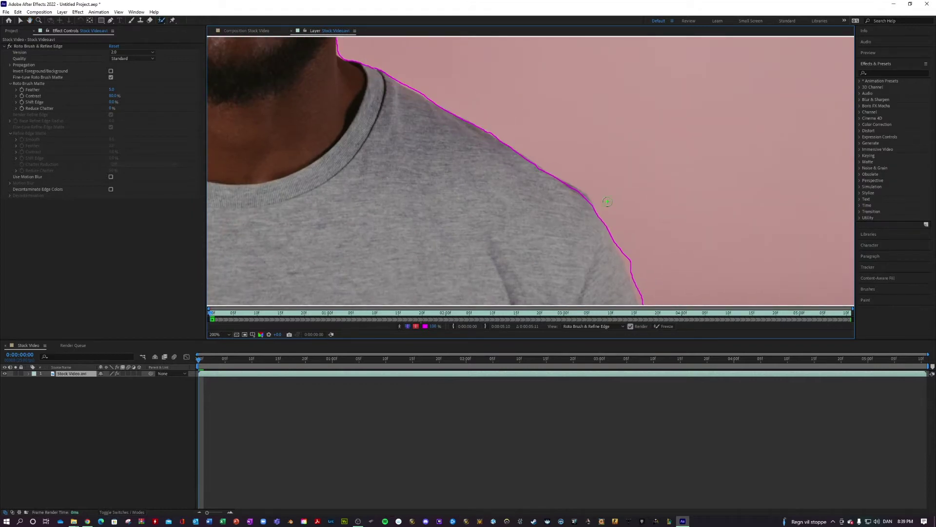
left_click_drag(615, 234, 643, 303)
scroll(351, 243, "down", 3)
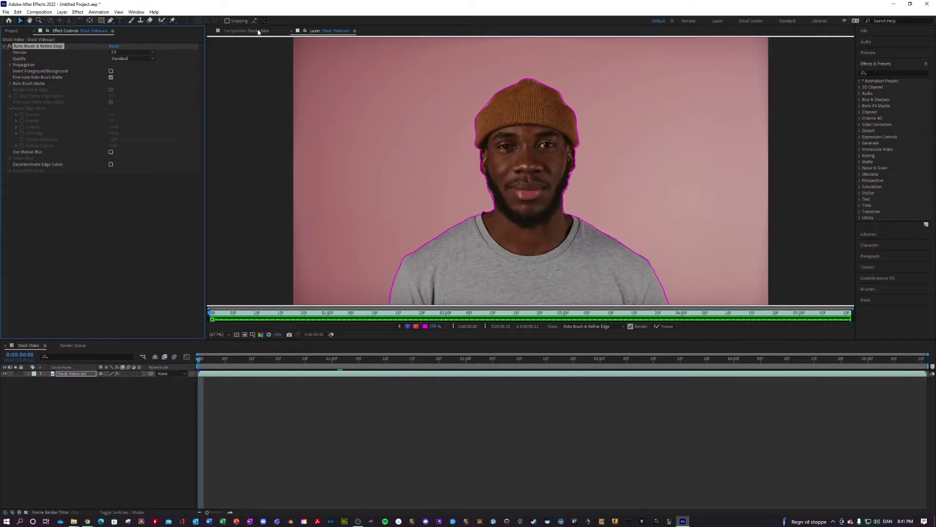
Set the Roto Brush matte to Feather 25 and Shift Edge -50%
left_click(258, 31)
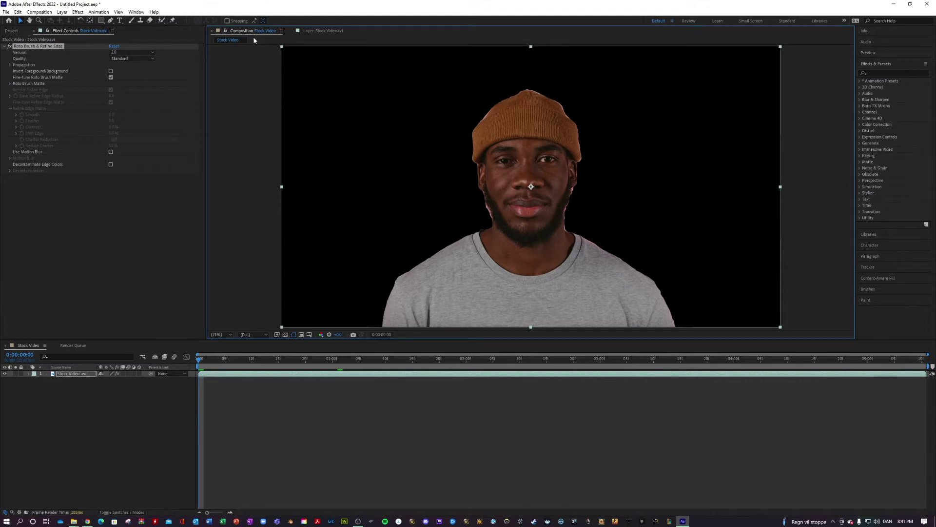
left_click(10, 84)
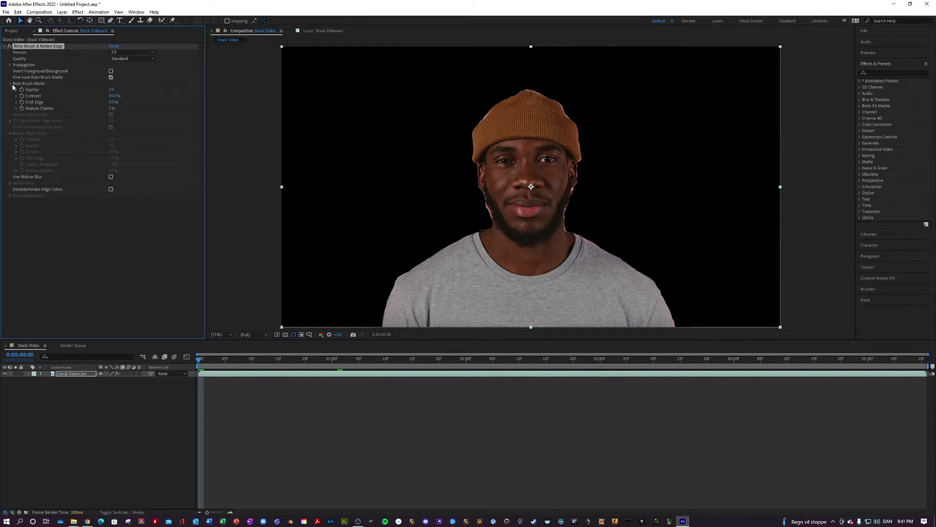
left_click(121, 90)
type("25")
key("Return")
left_click(112, 104)
type("-50")
key("Return")
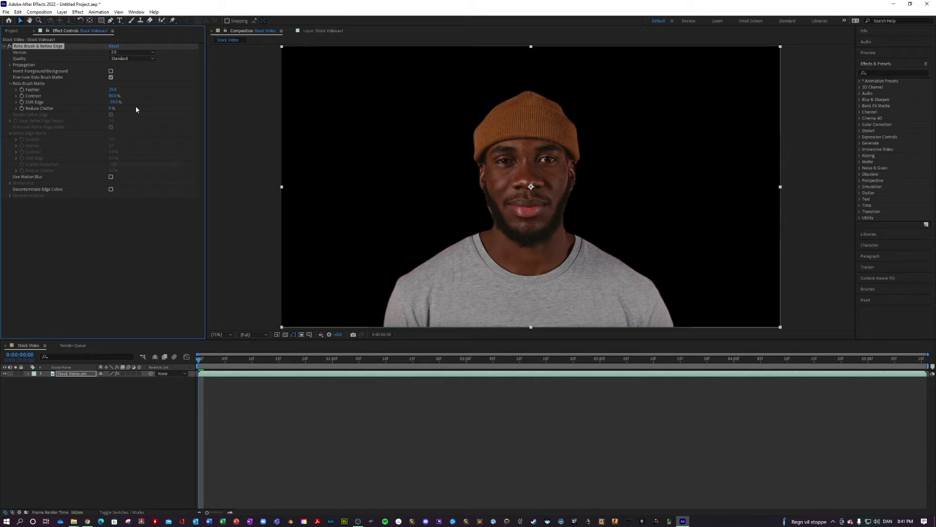
left_click(10, 83)
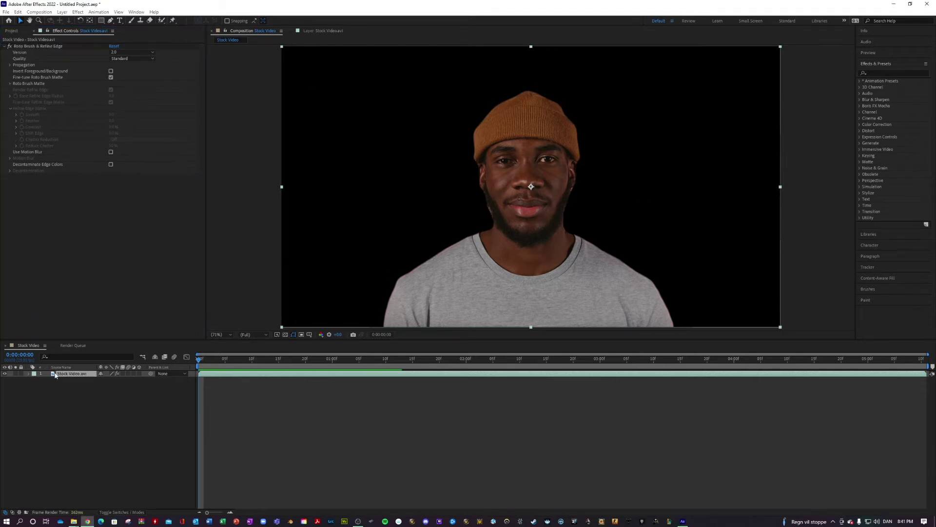
Duplicate the clip layer and delete Roto Brush & Refine Edge from layer 2
left_click(55, 374)
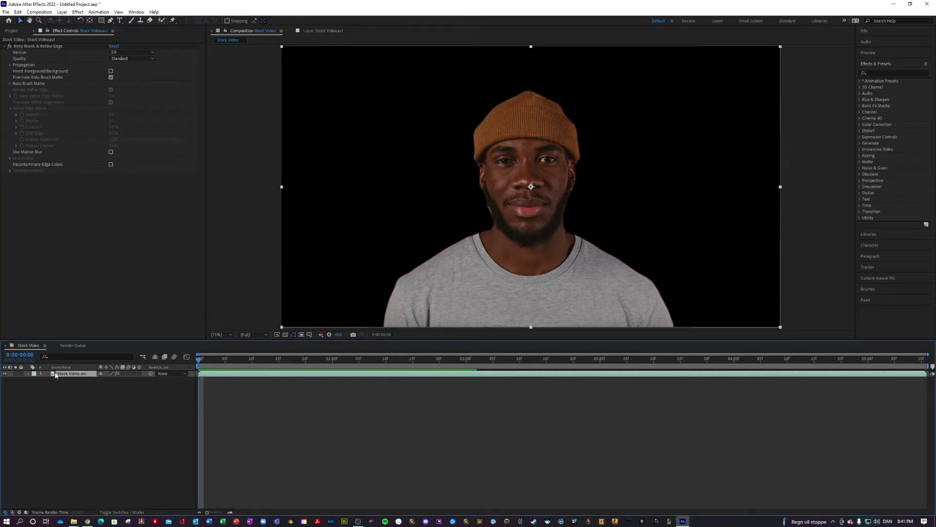
key("ctrl+d")
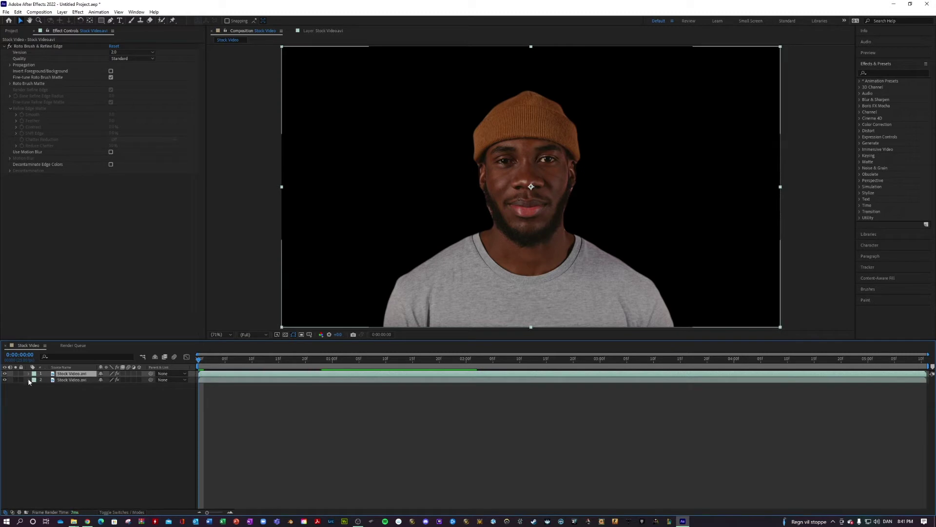
left_click(28, 380)
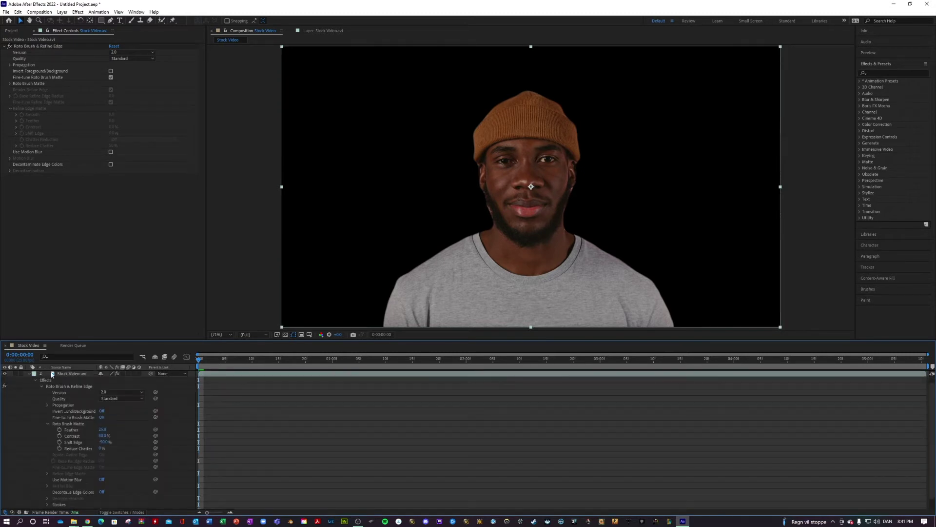
left_click(67, 387)
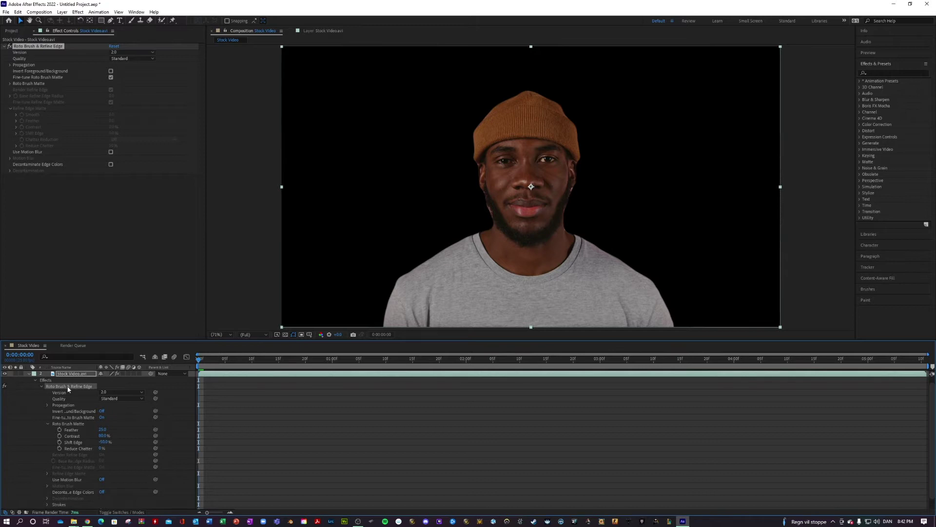
key("Delete")
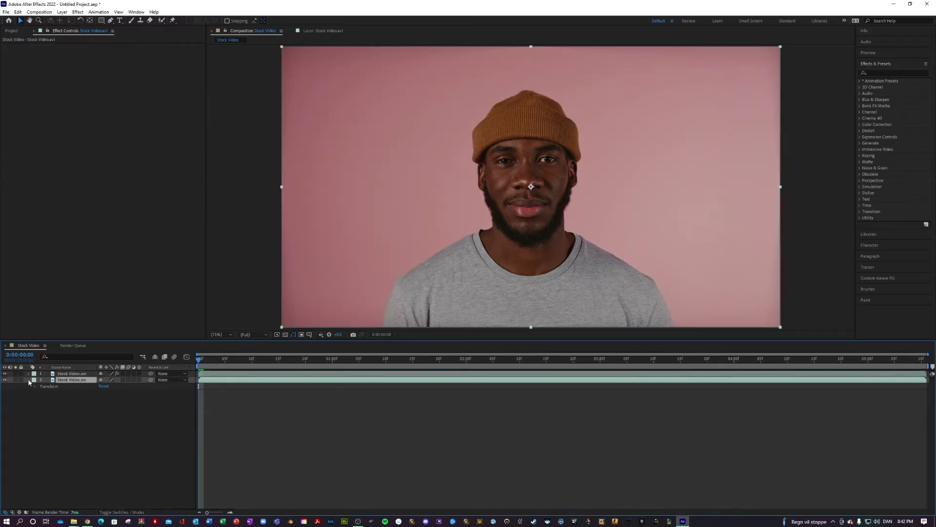
left_click(35, 390)
Apply Colorama to the cut-out top layer and shift its Input Phase to about 119°
left_click(71, 383)
left_click(880, 73)
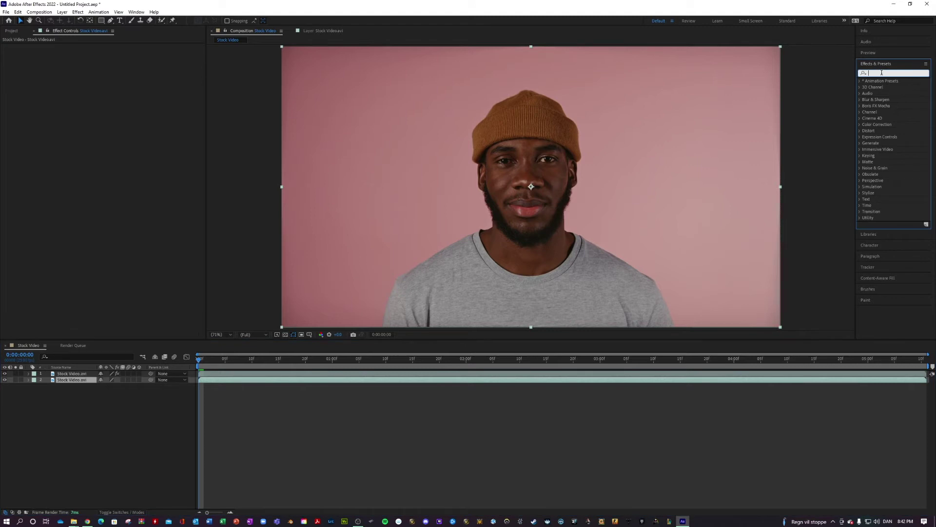
type("colorama")
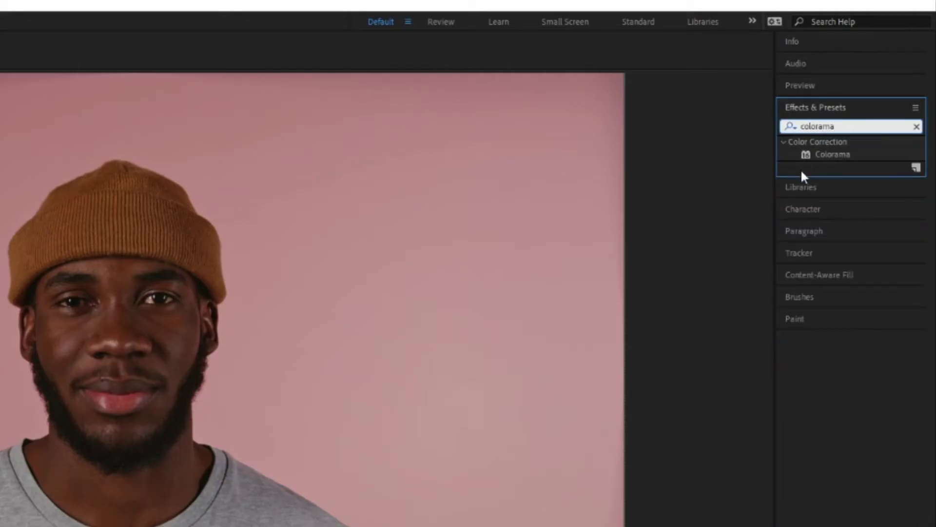
mouse_move(818, 153)
left_mouse_down()
mouse_move(67, 346)
mouse_move(61, 374)
left_mouse_up()
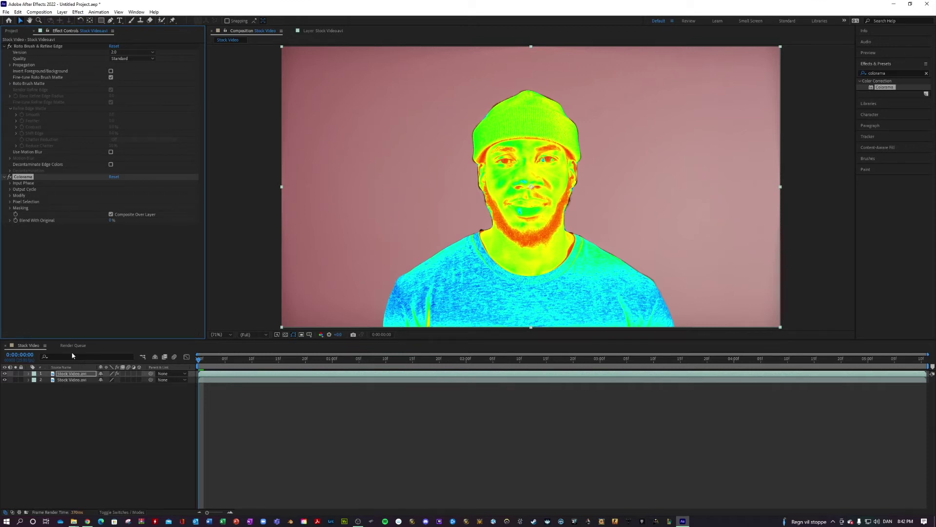
left_click(10, 182)
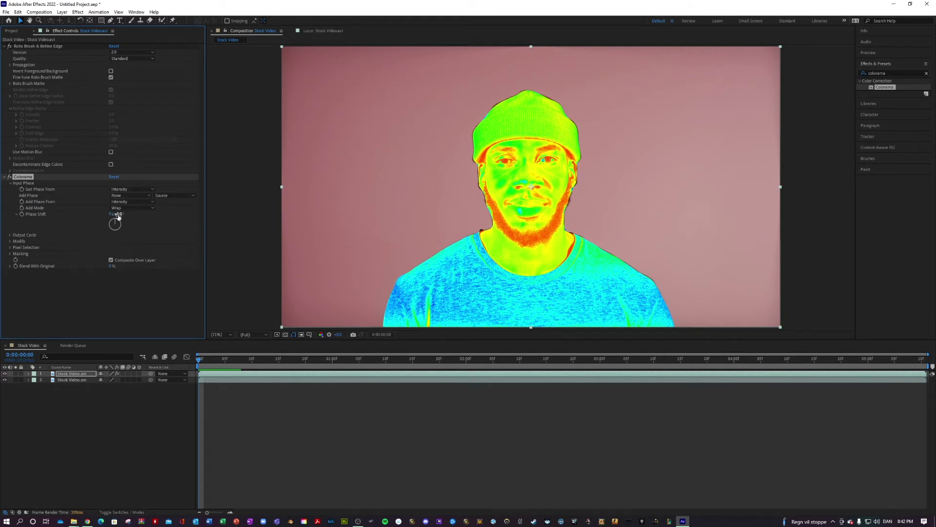
mouse_move(118, 215)
left_mouse_down()
mouse_move(159, 212)
mouse_move(113, 219)
mouse_move(123, 216)
left_mouse_up()
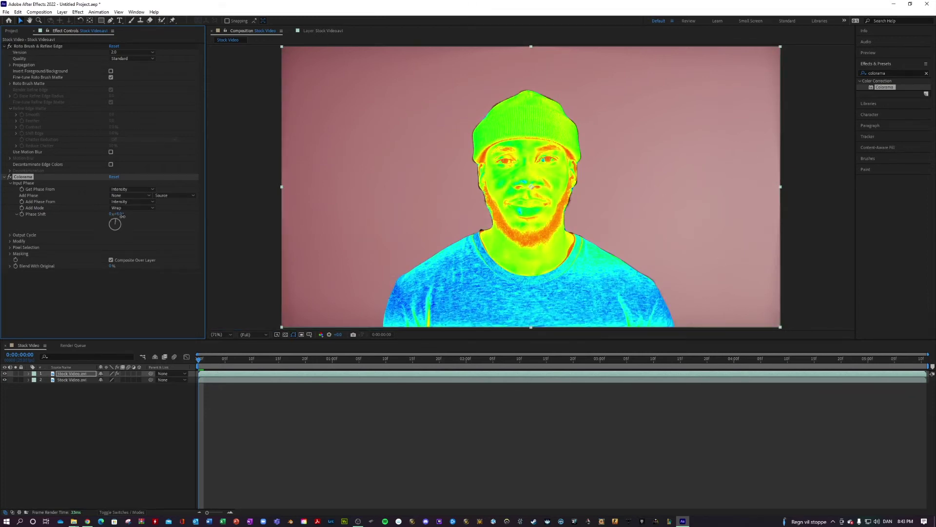
Apply Color Balance to the background layer, setting shadow, midtone and highlight red and green balances to -100
left_click(899, 73)
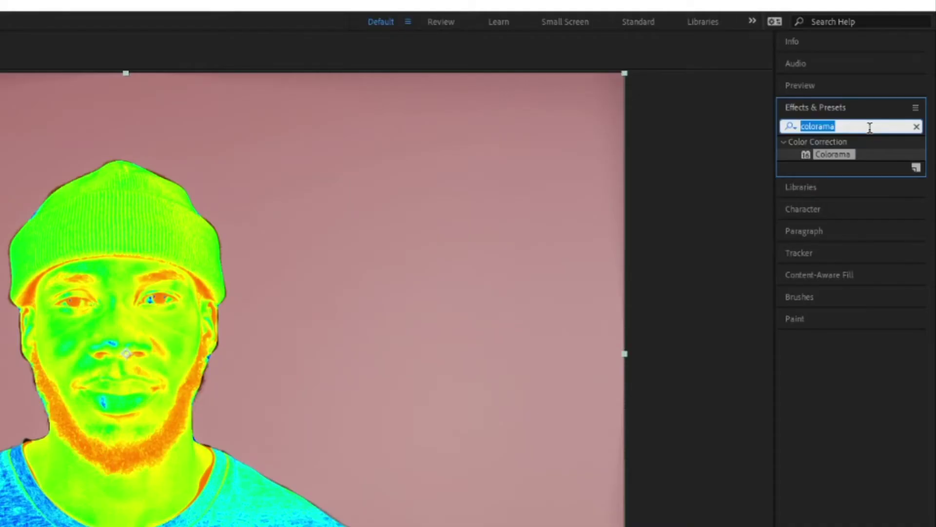
type("color bal")
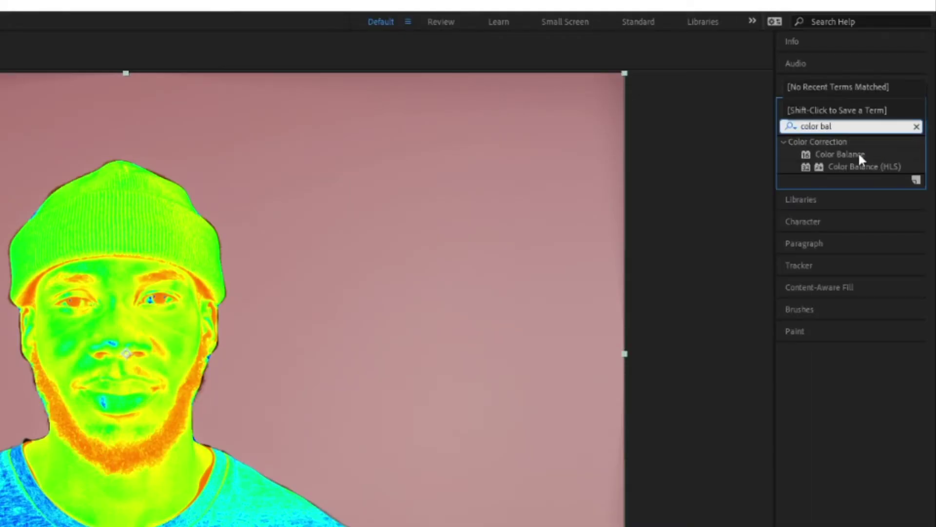
left_click_drag(859, 154, 71, 382)
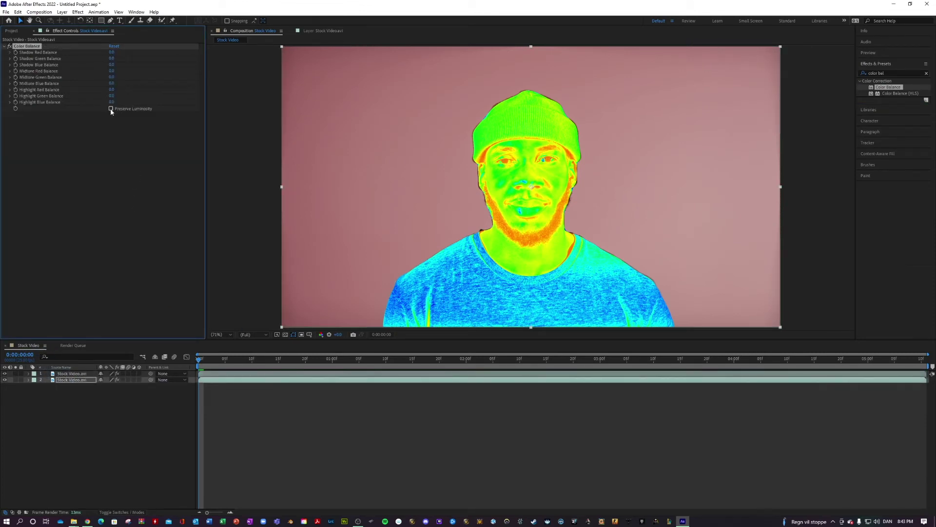
left_click_drag(111, 53, 49, 81)
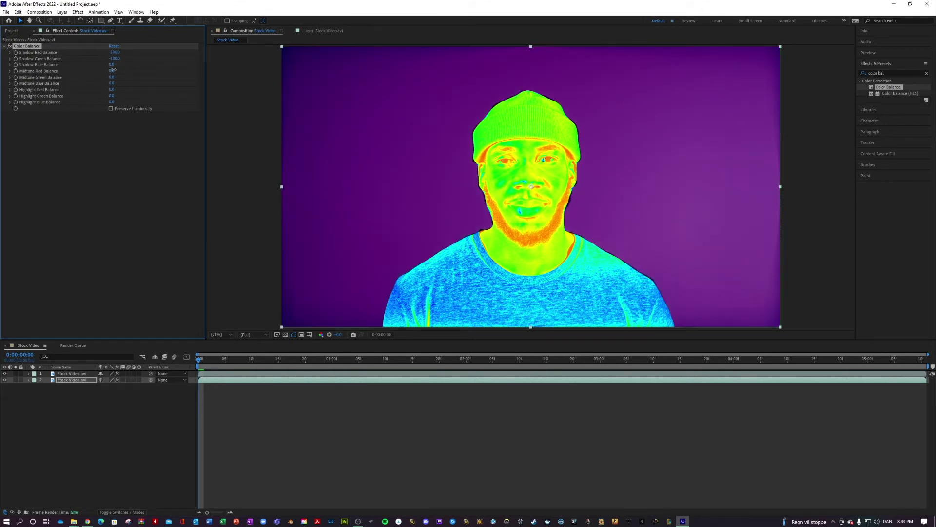
left_click_drag(113, 70, 56, 83)
left_click_drag(113, 76, 36, 84)
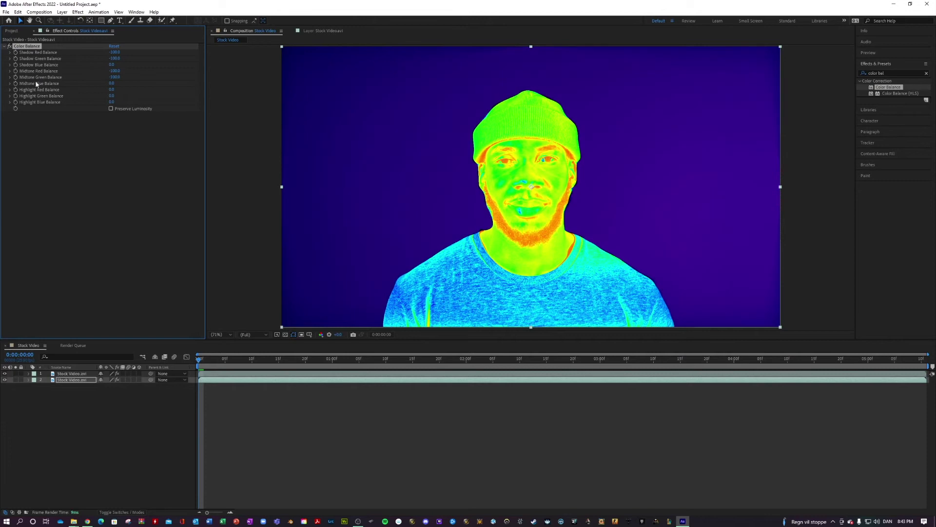
left_click_drag(110, 96, 40, 96)
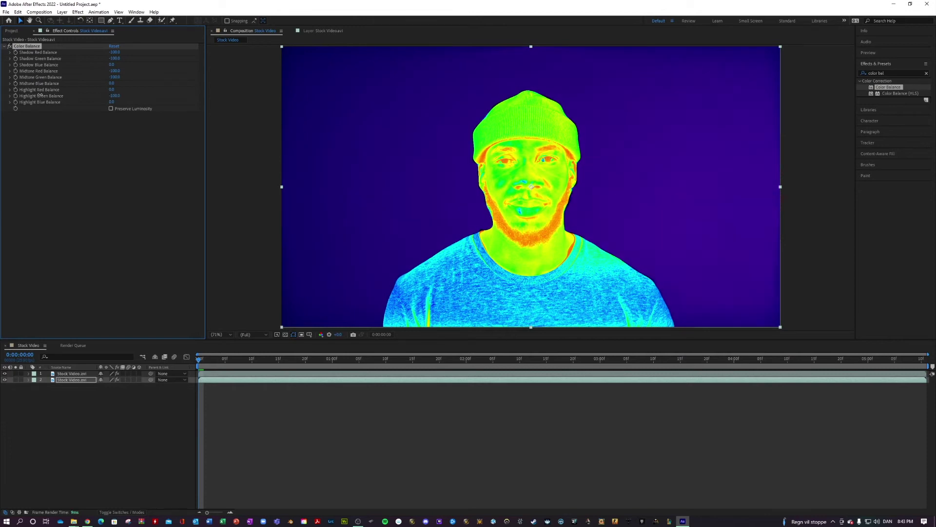
left_click(113, 91)
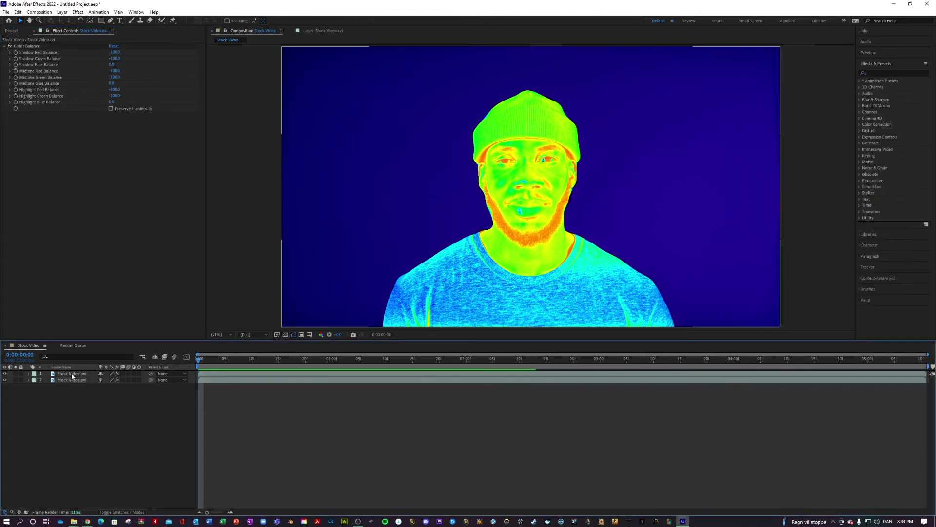
Duplicate the cut-out subject layer and give the copy CC Radial Fast Blur with Brightest zoom
left_click(73, 374)
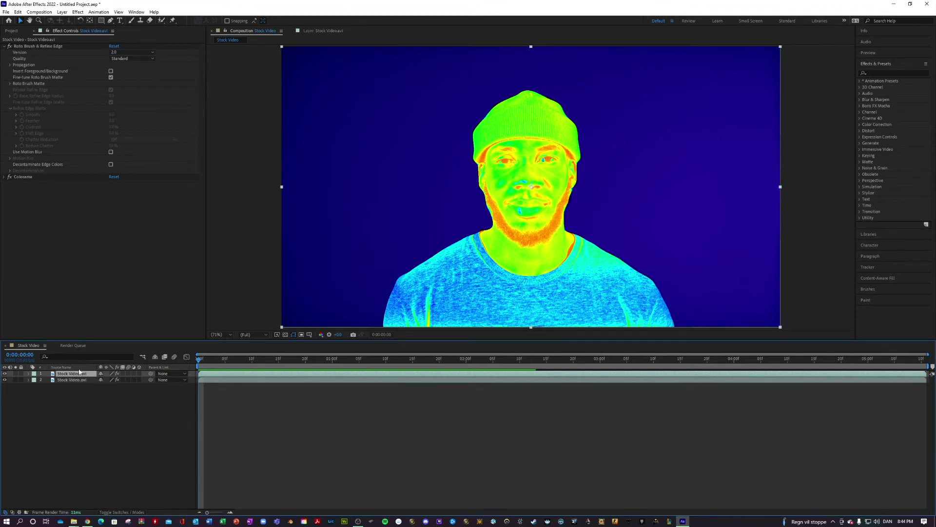
key("ctrl+d")
left_click(73, 380)
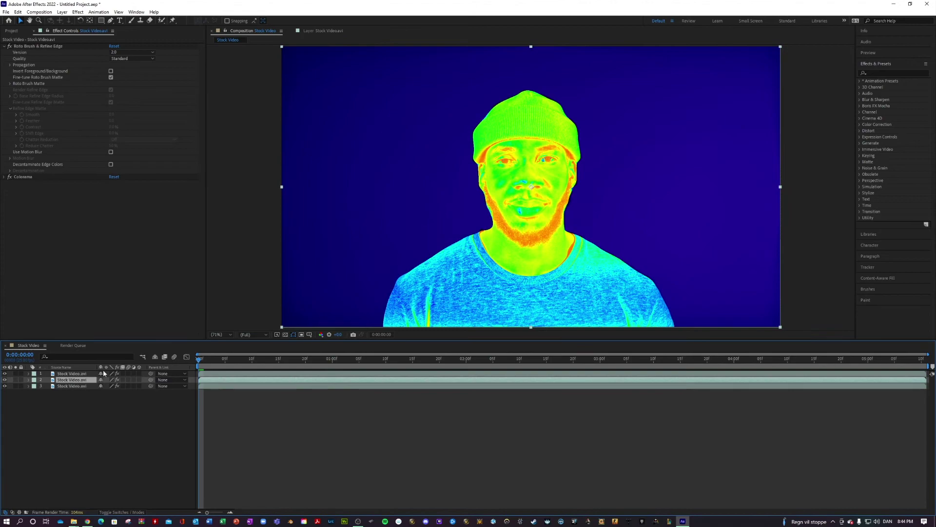
left_click(885, 75)
type("blur")
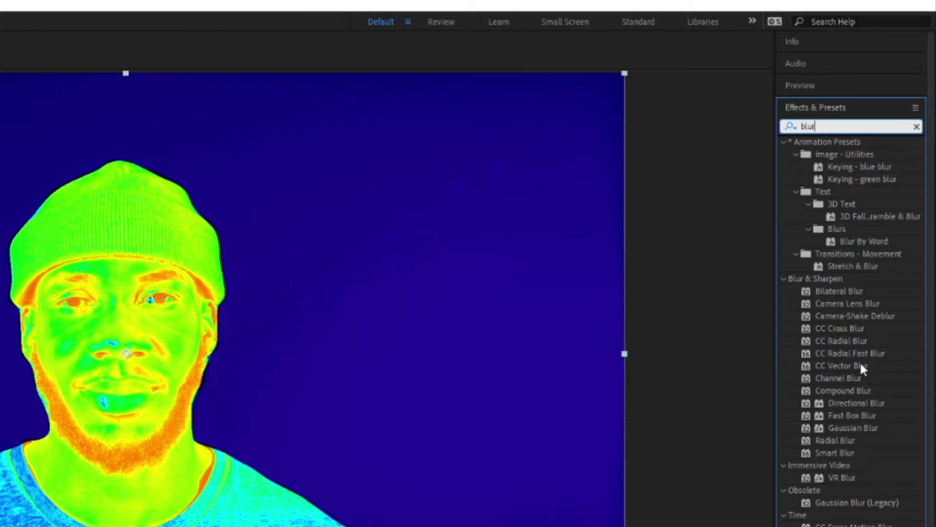
left_click_drag(859, 351, 255, 379)
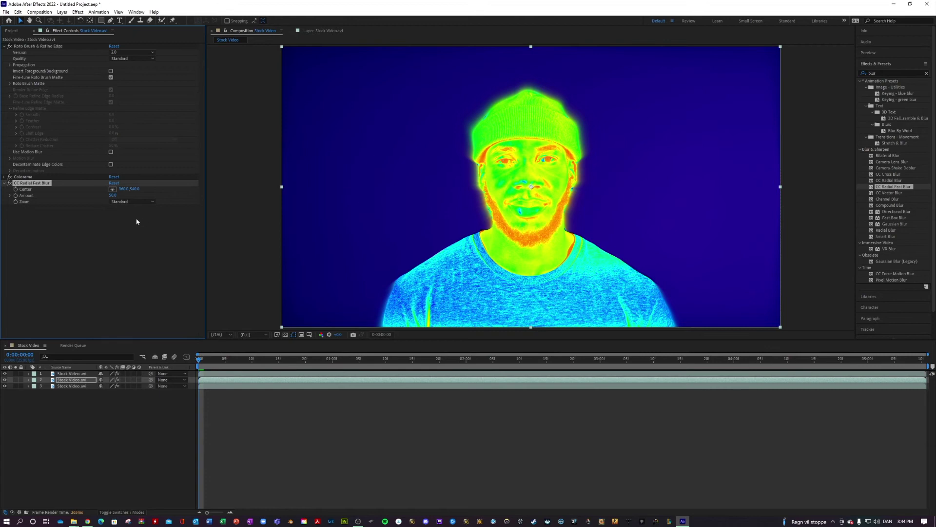
left_click(122, 201)
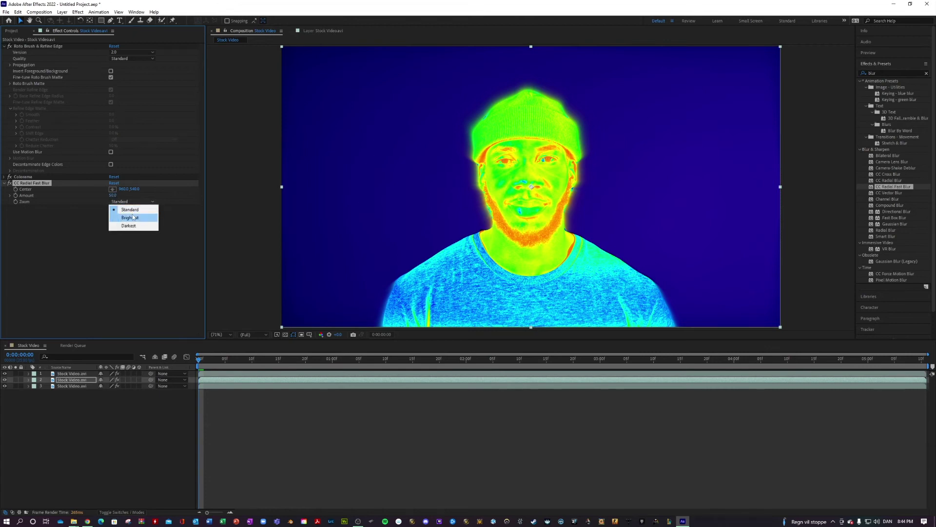
left_click(132, 217)
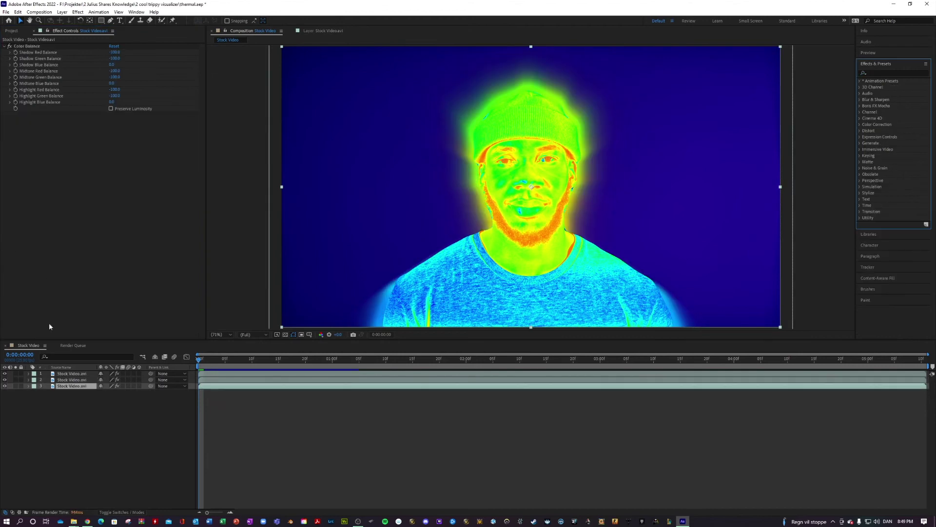
Add Brightness & Contrast to background layer 3 with Brightness -10
left_click(49, 419)
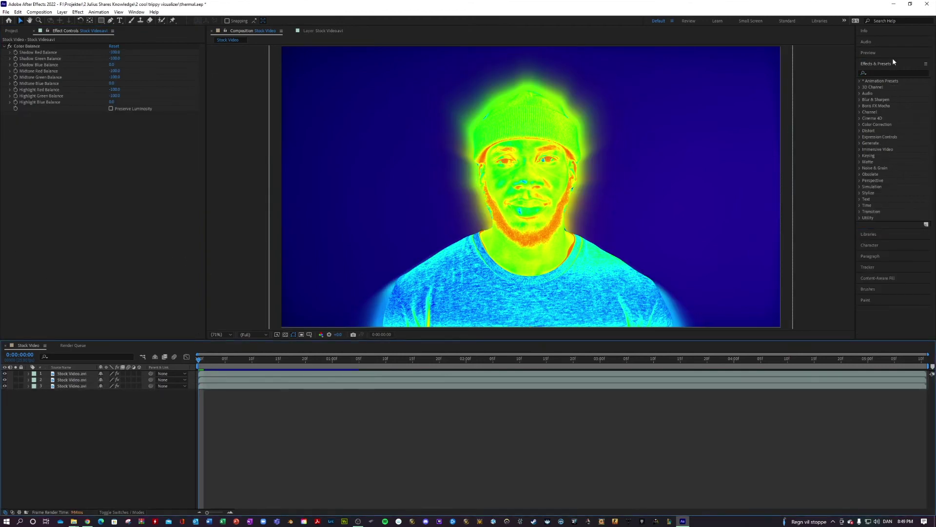
left_click(888, 76)
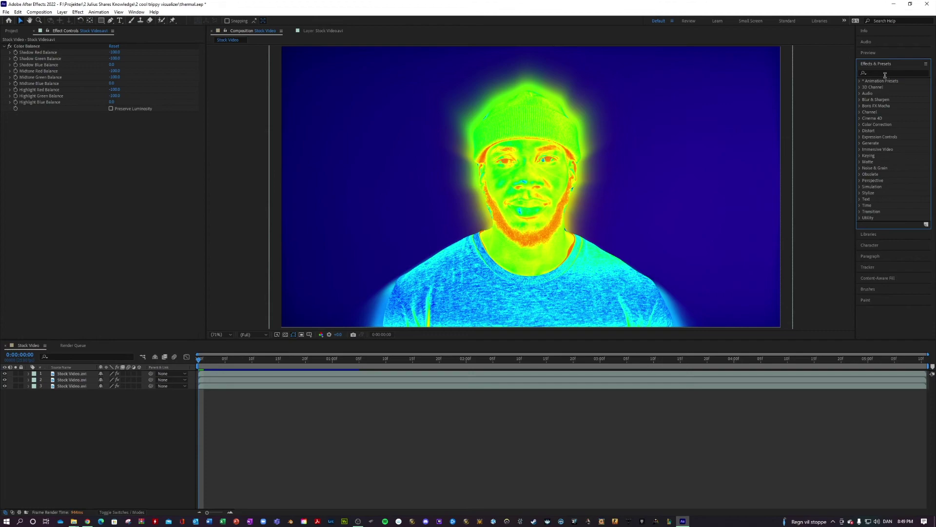
type("brigh")
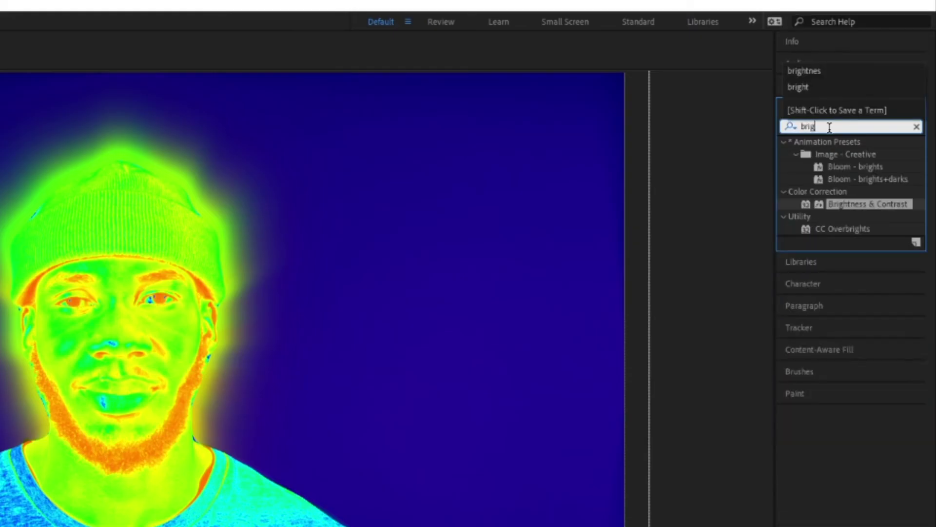
left_click_drag(868, 204, 90, 273)
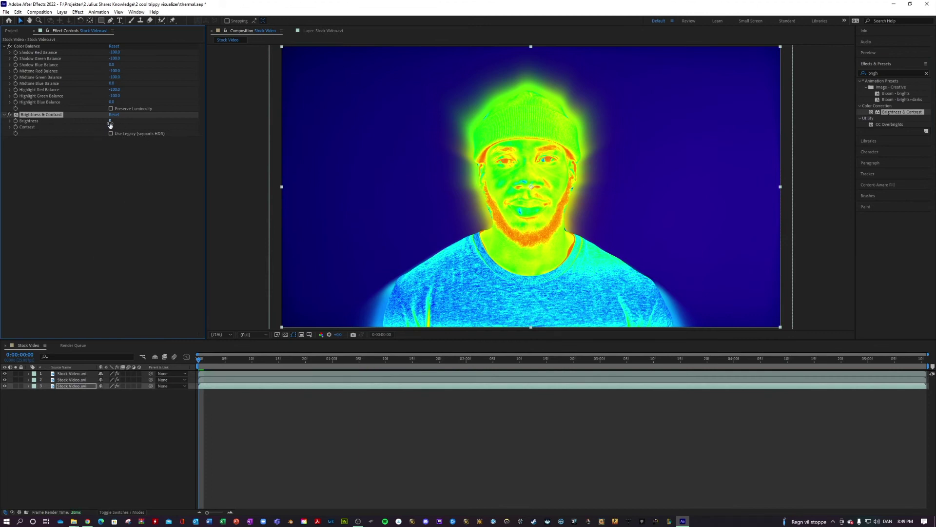
left_click_drag(111, 121, 93, 127)
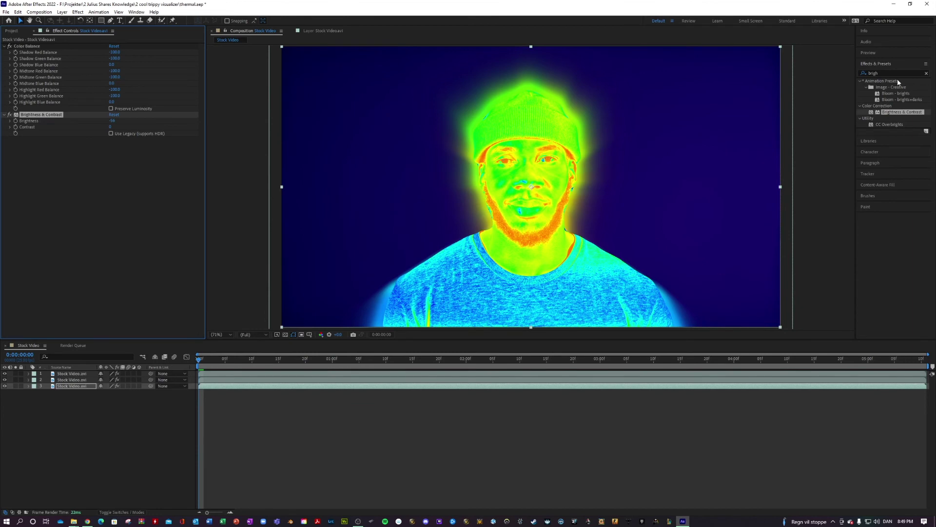
left_click(927, 73)
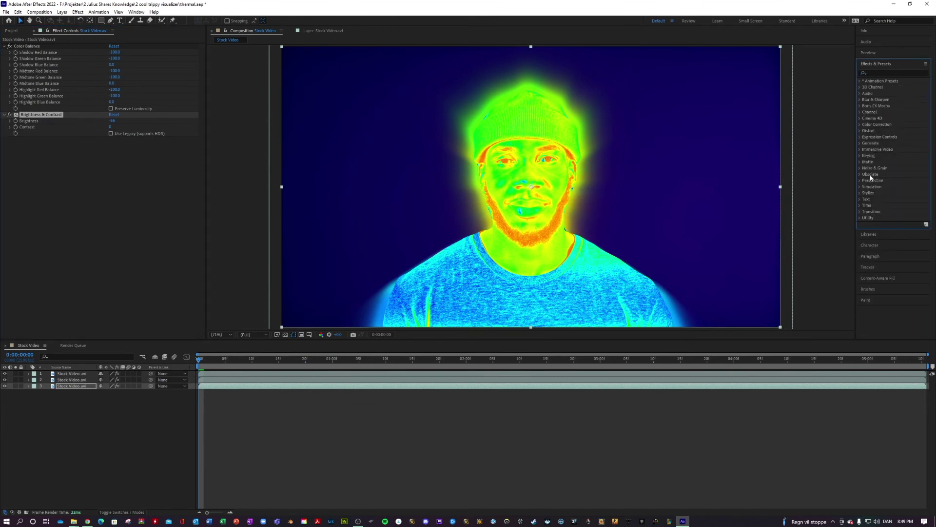
Apply CC Vignette to background layer 3 and raise its Amount to about 198
left_click(886, 73)
type("vigne")
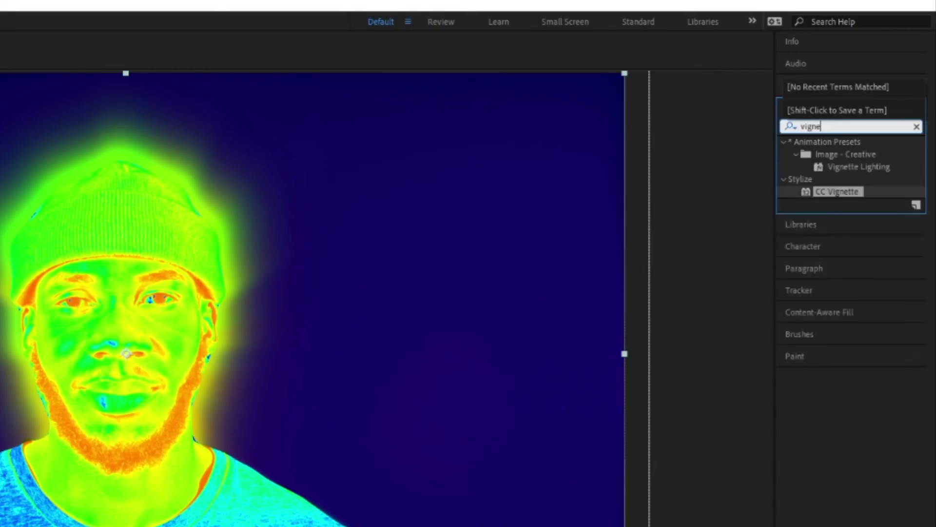
left_click_drag(836, 191, 63, 387)
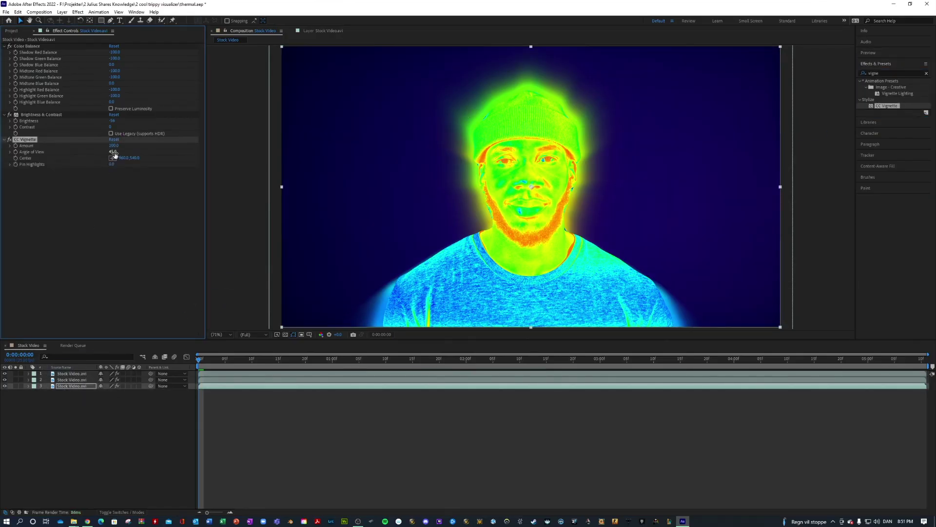
left_click_drag(113, 145, 173, 130)
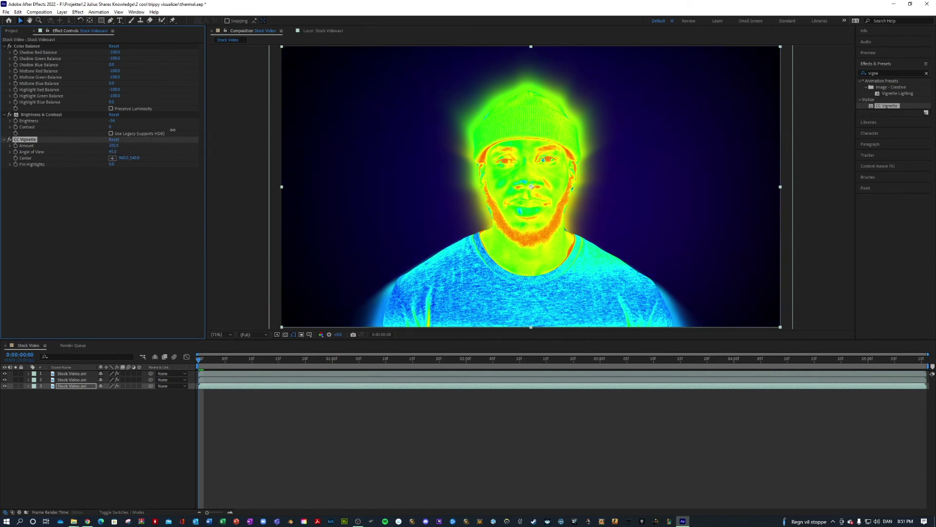